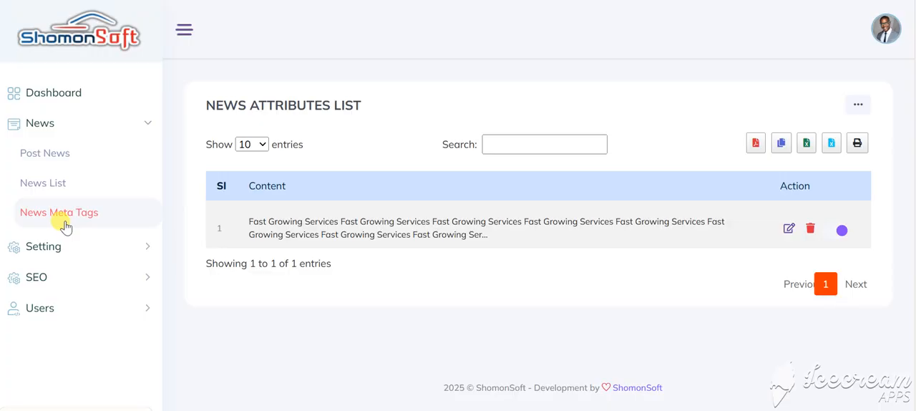
Step: Go to the news meta tags list and open the Fast Growing Services entry for editing
click(66, 226)
scroll(306, 278, down, 4)
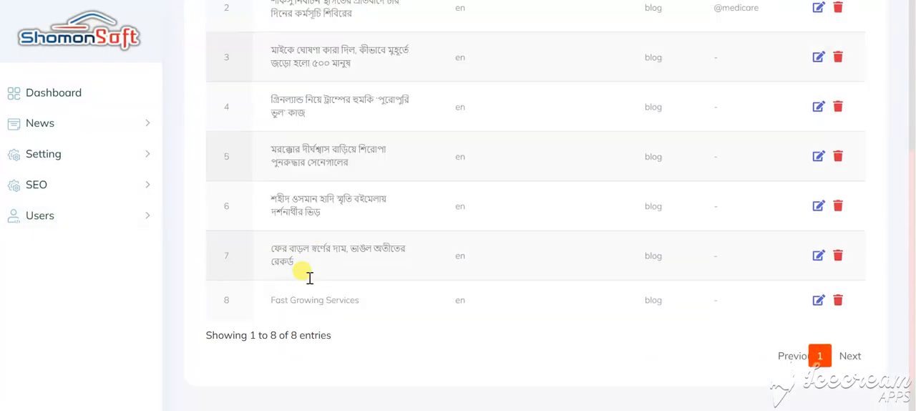
scroll(309, 277, down, 1)
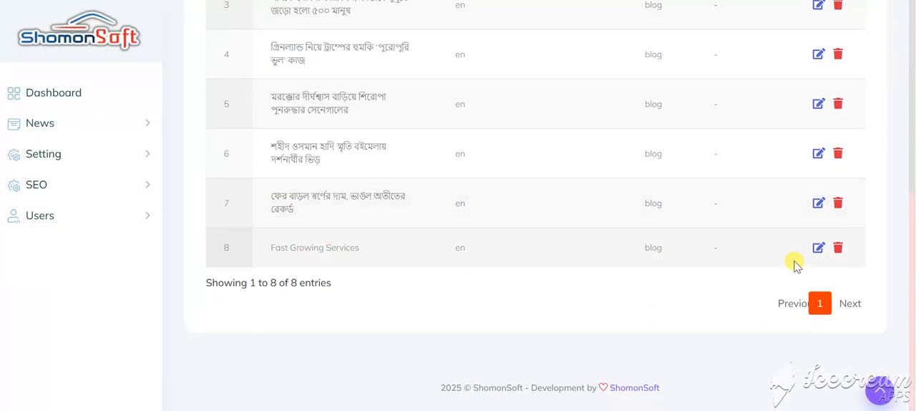
click(818, 248)
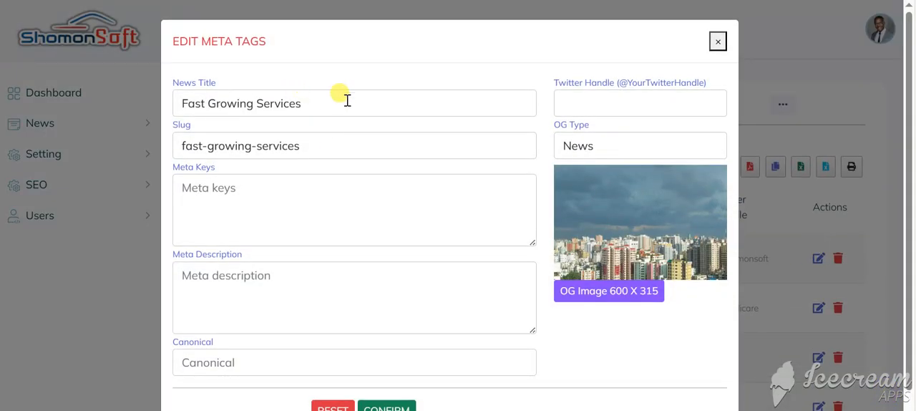
Step: Review the entry's news title and slug, comparing them with the published Fast Growing Services article
drag(347, 100, 170, 88)
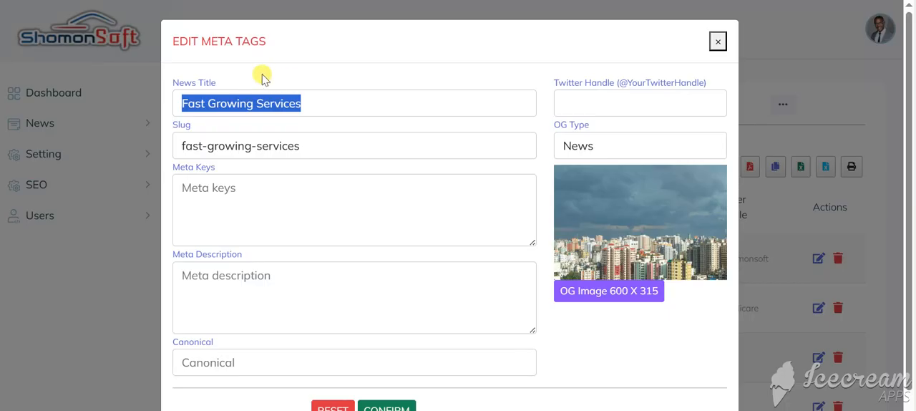
click(345, 98)
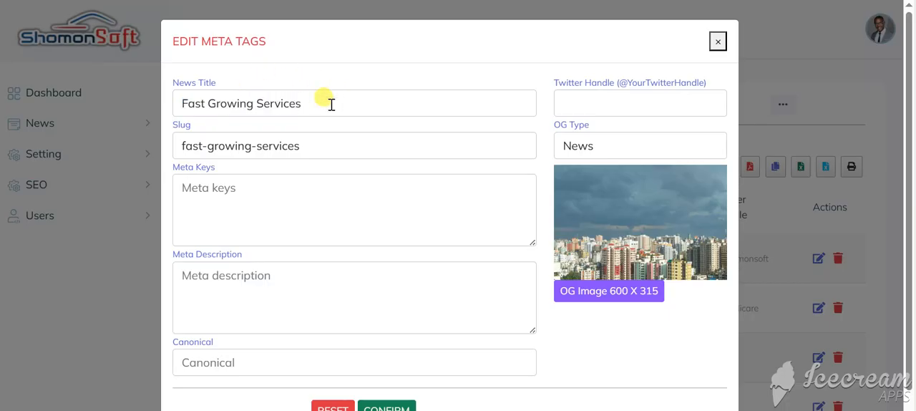
drag(331, 104, 170, 103)
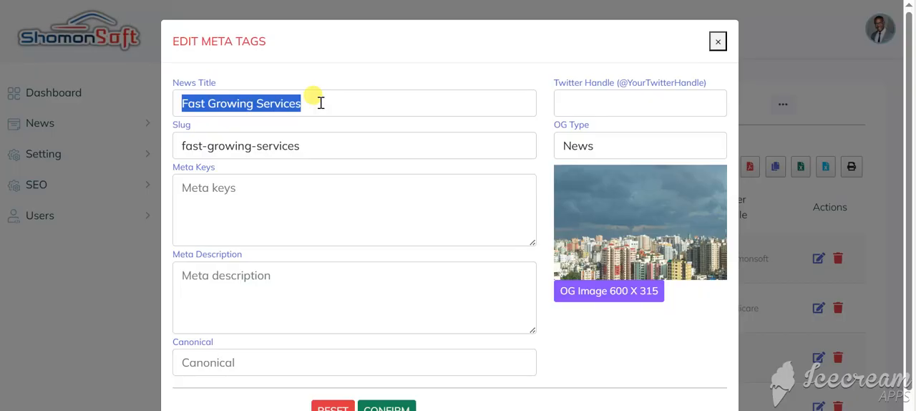
click(332, 146)
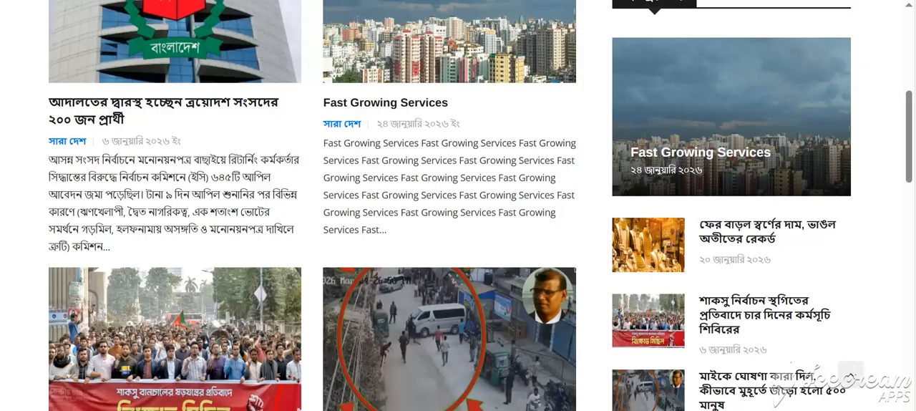
click(383, 105)
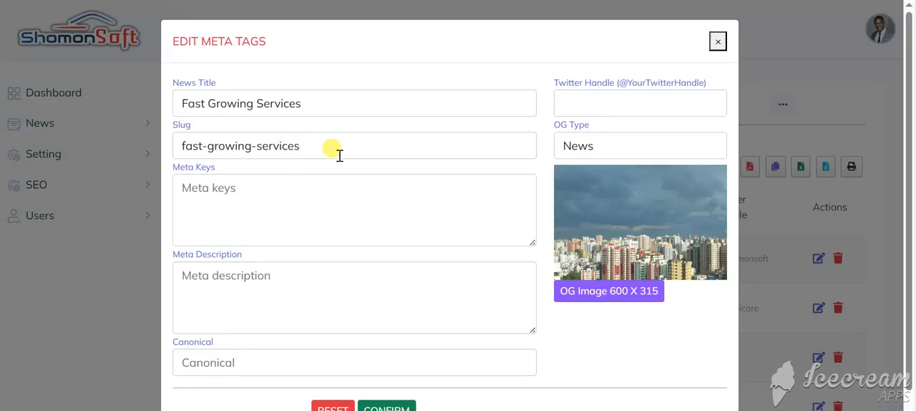
double_click(335, 145)
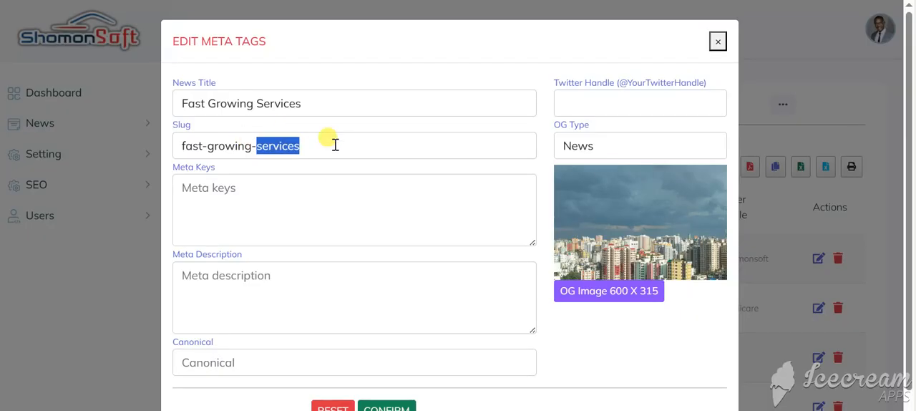
Step: Examine the meta keys, meta description, canonical and Twitter handle fields of the entry
click(302, 185)
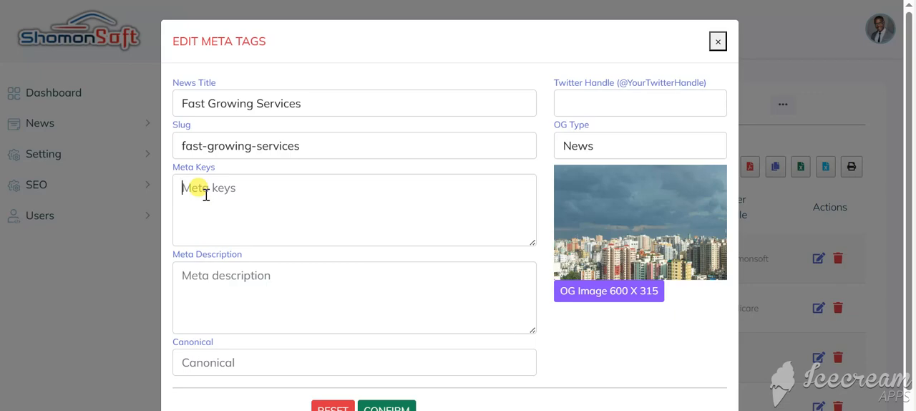
click(259, 304)
scroll(254, 308, down, 1)
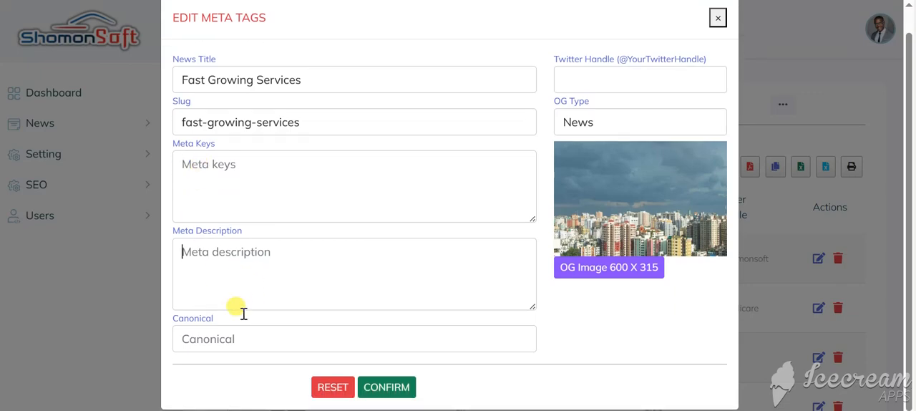
click(240, 334)
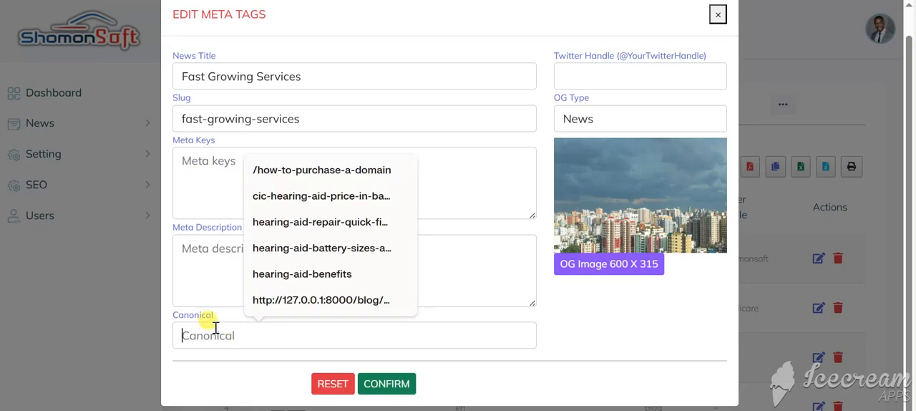
click(185, 282)
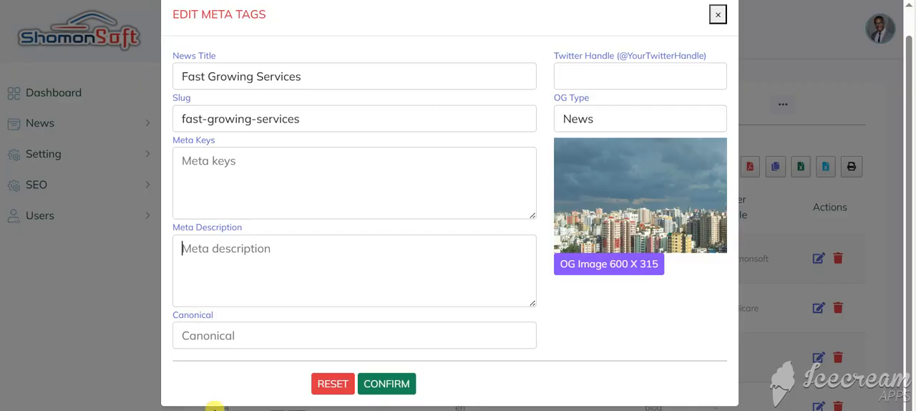
click(209, 337)
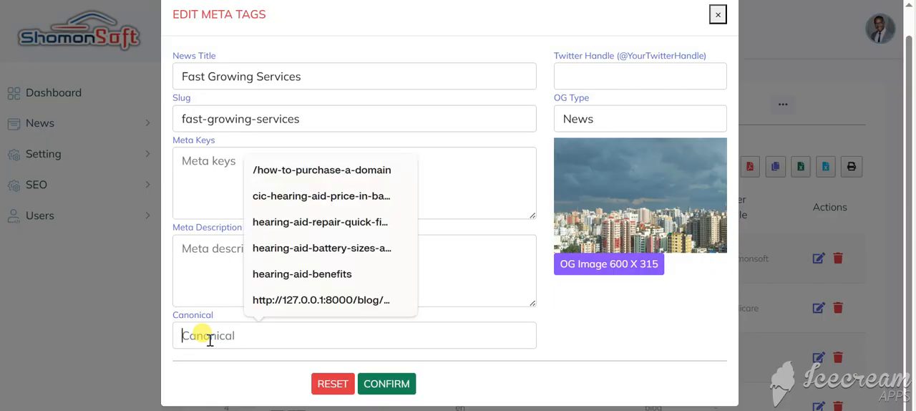
click(229, 281)
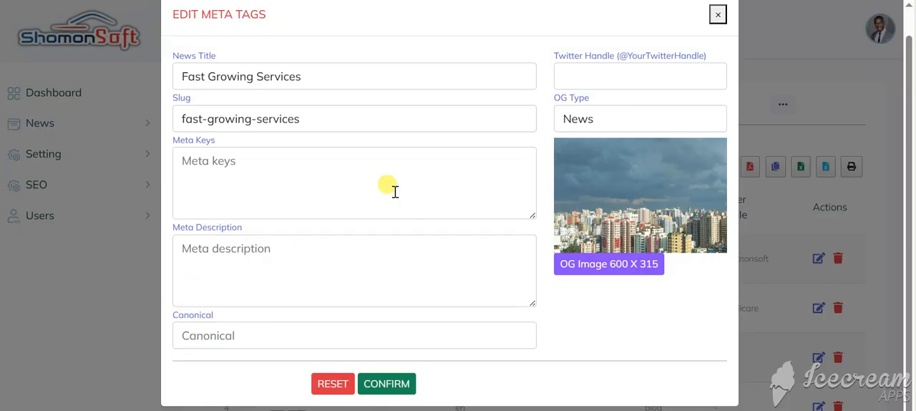
click(604, 70)
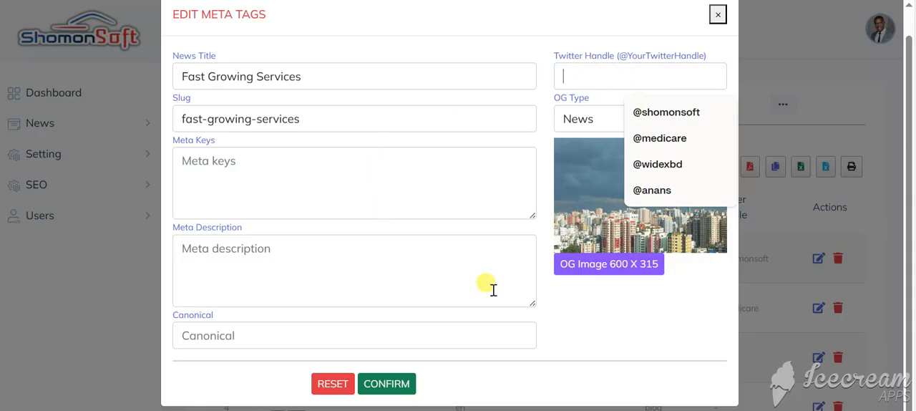
click(573, 326)
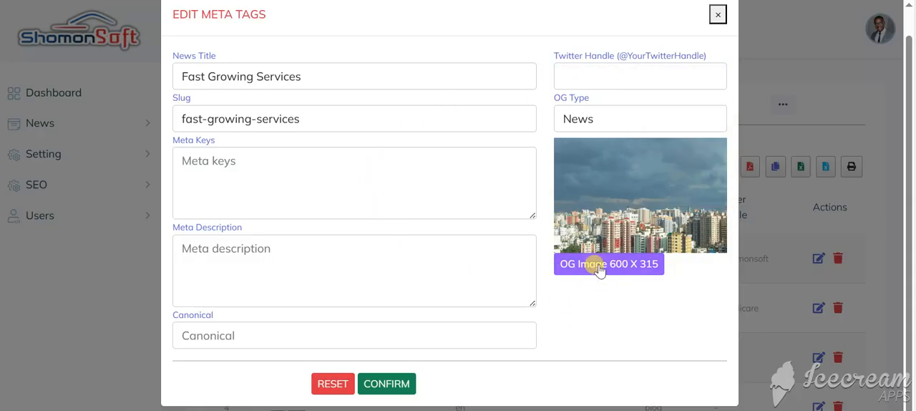
Step: Upload the house-bari-banner picture as the entry's OG image
click(599, 270)
scroll(250, 126, down, 3)
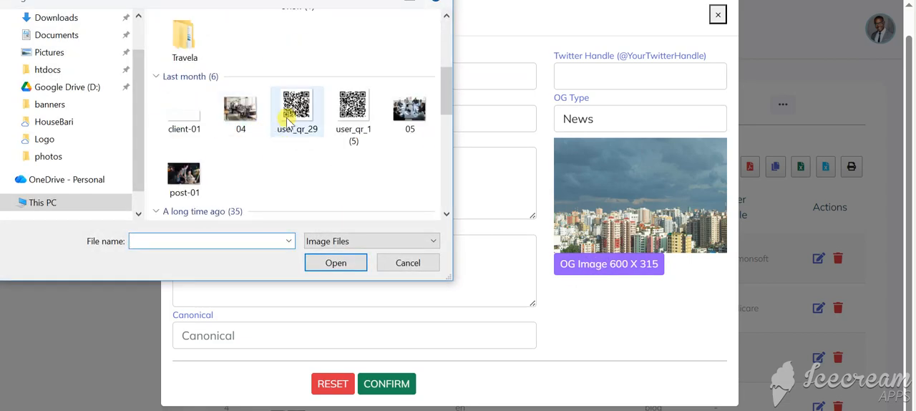
scroll(236, 161, up, 5)
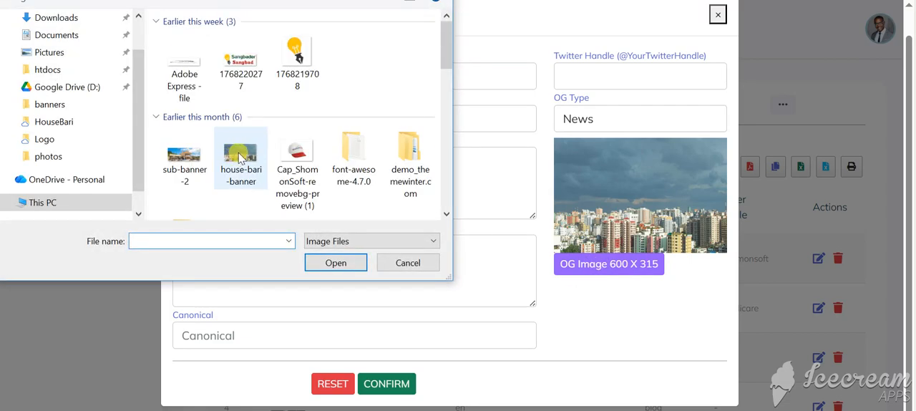
double_click(236, 159)
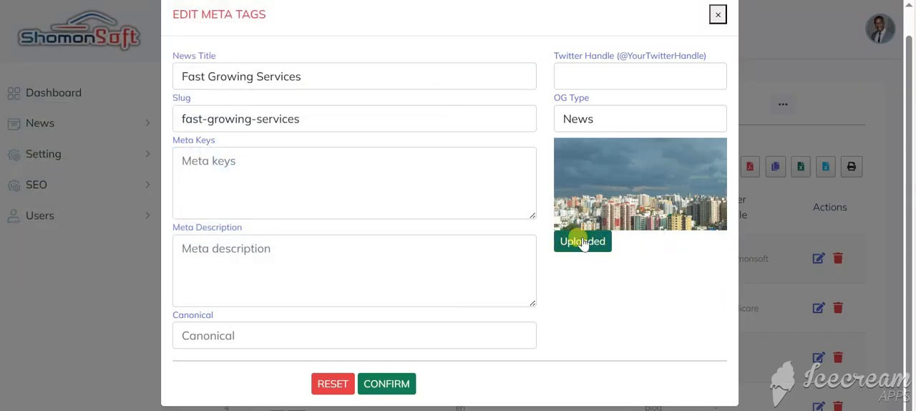
Step: Enter "growing services in dhaka. better services." as the meta keys
click(324, 174)
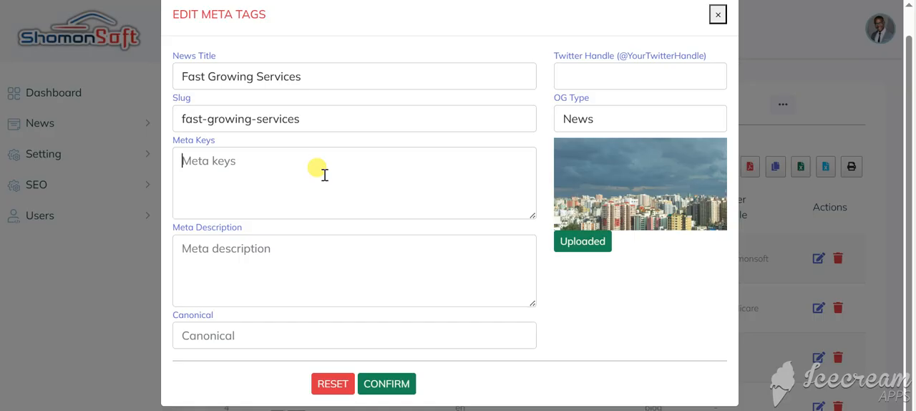
text(grwo)
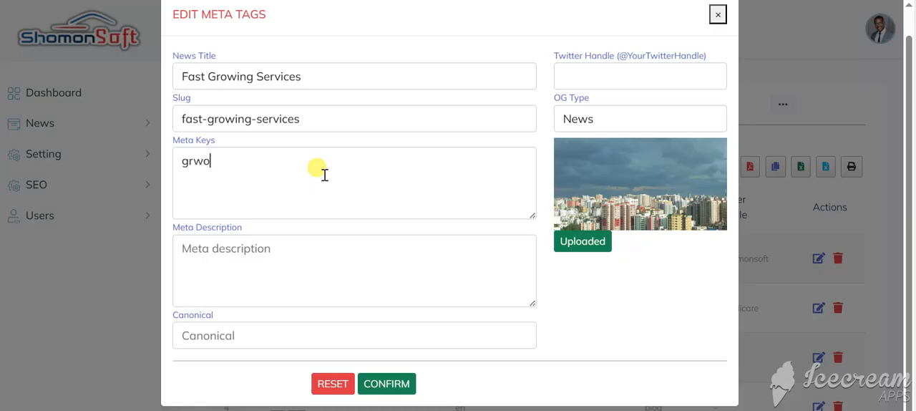
text(ing service)
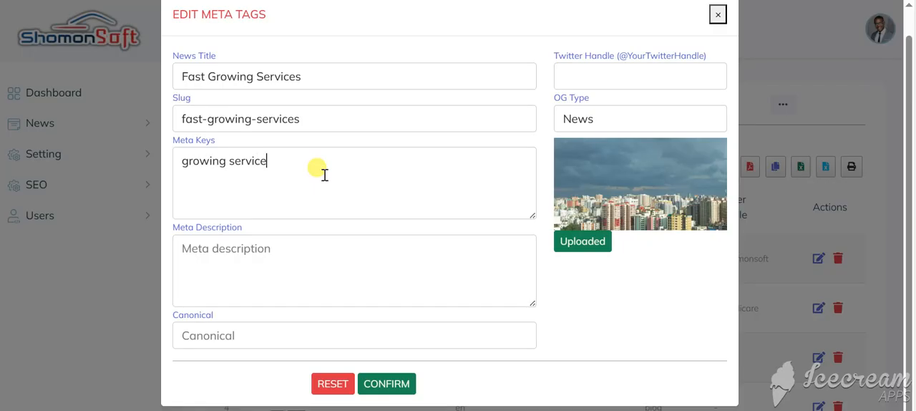
text(s in dhaka )
text(better ser)
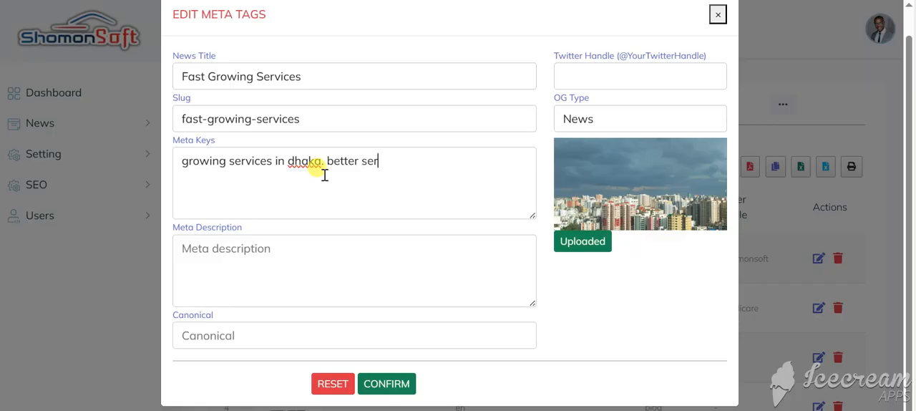
text(vices.)
Step: Enter "The fast services in Dhaka city." as the meta description
click(234, 272)
text(The)
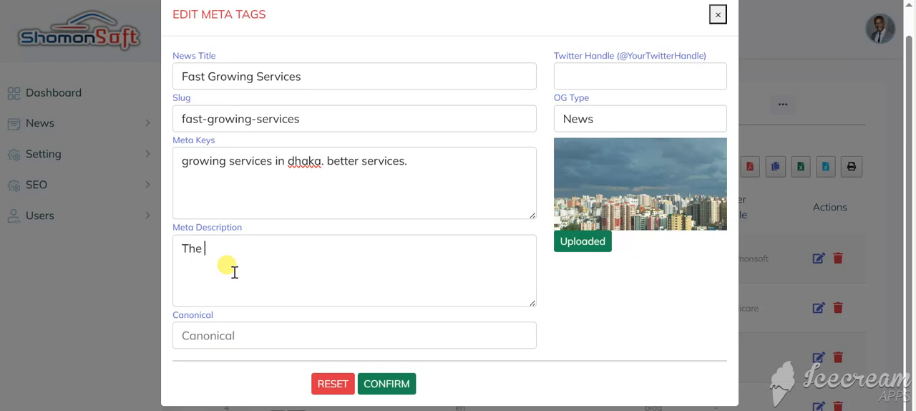
text( fast services in)
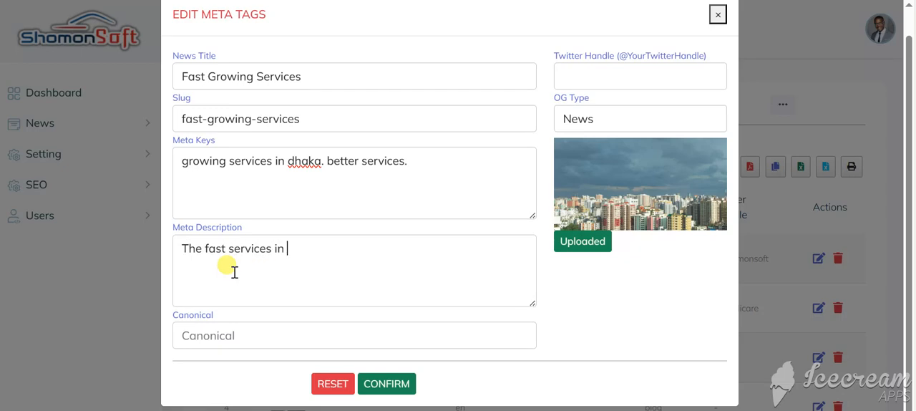
text( Dhaka cithy)
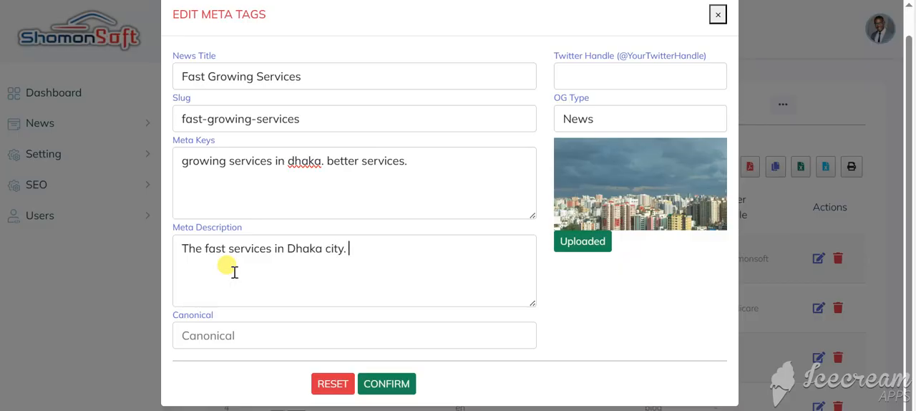
click(614, 78)
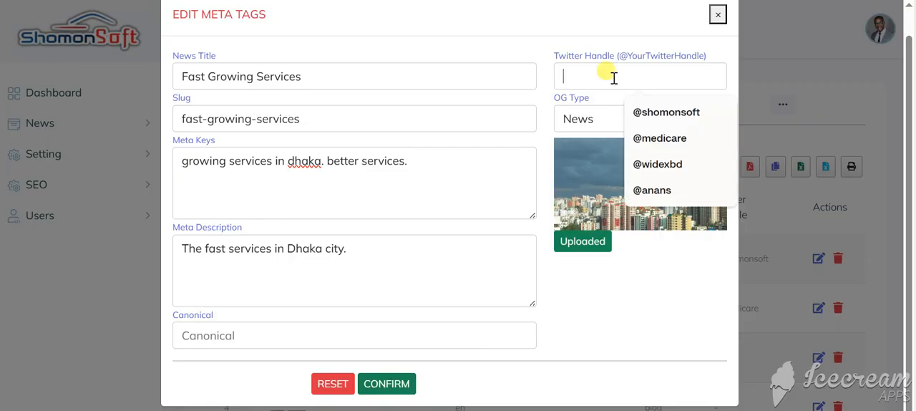
click(650, 113)
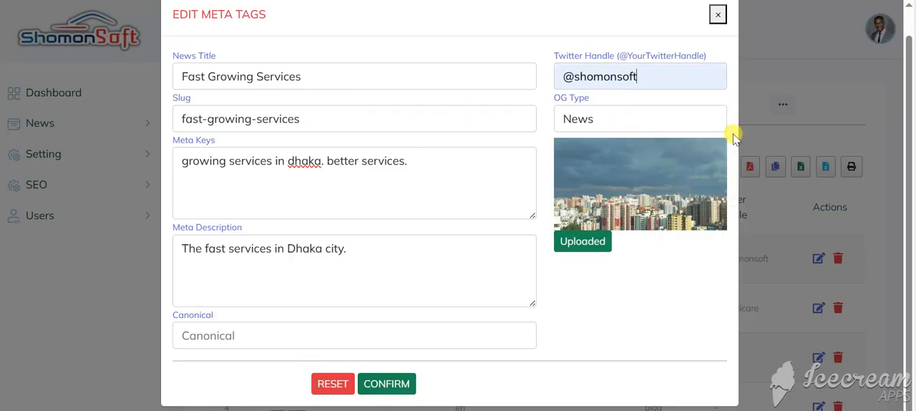
click(319, 76)
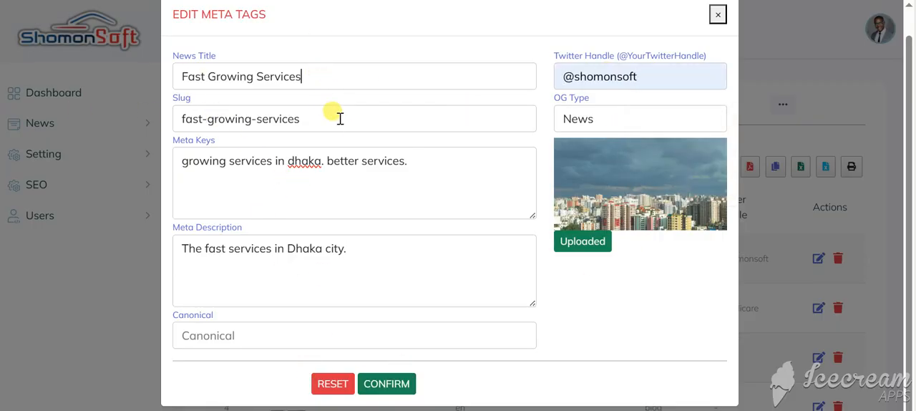
click(313, 117)
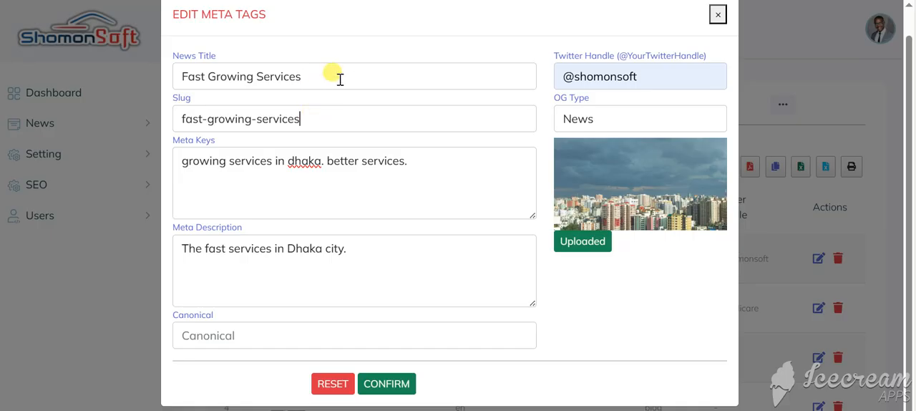
click(340, 77)
click(325, 119)
click(377, 385)
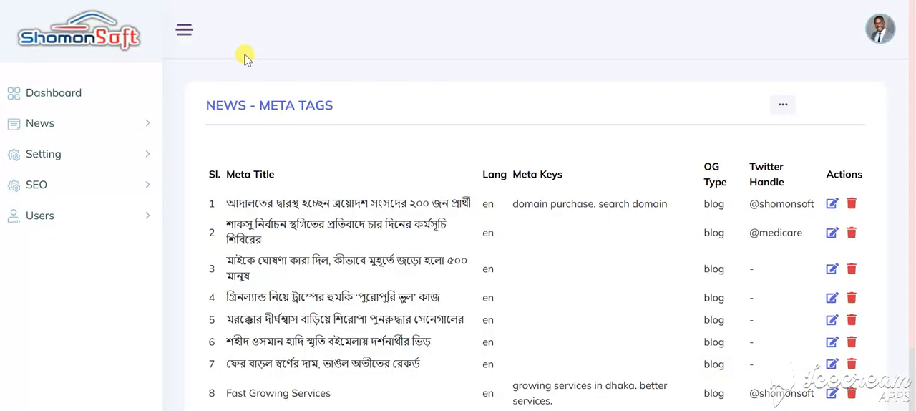
Step: Switch to the news site, open the published Fast Growing Services article and view its page source
click(172, 0)
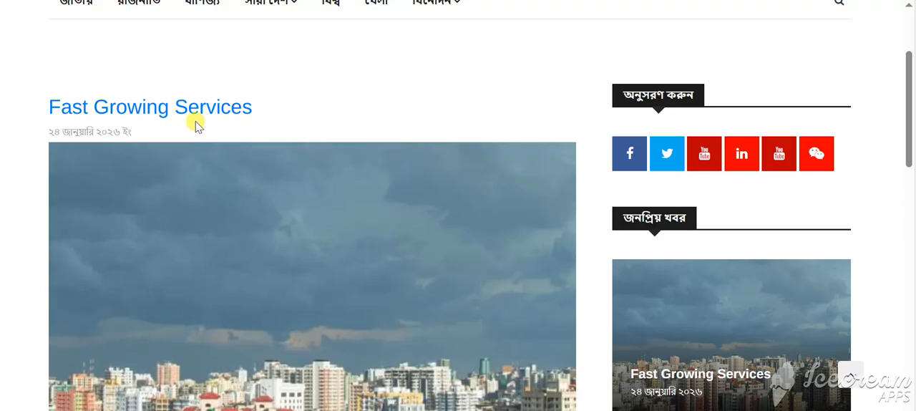
scroll(194, 122, down, 5)
scroll(208, 130, up, 4)
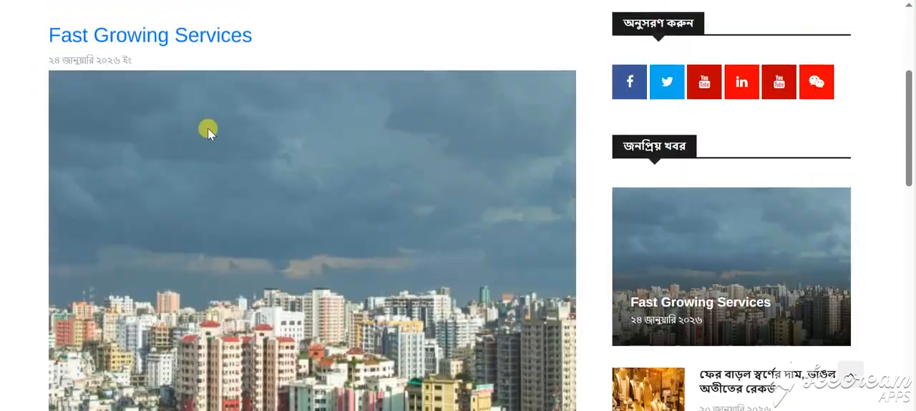
scroll(208, 130, up, 1)
right_click(327, 43)
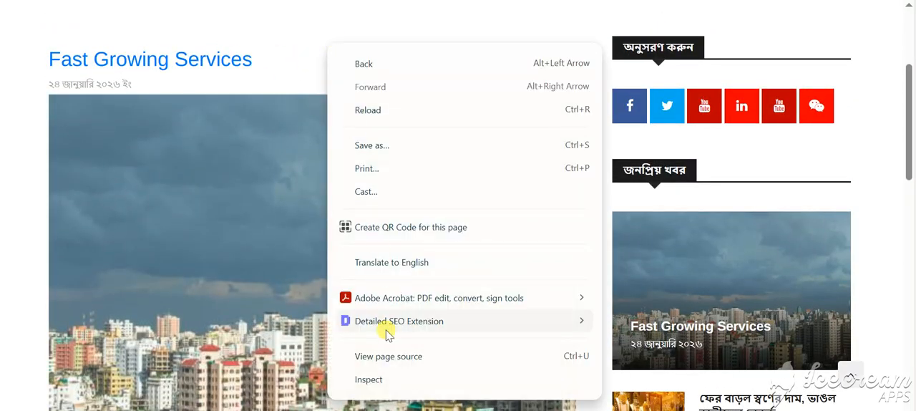
click(398, 356)
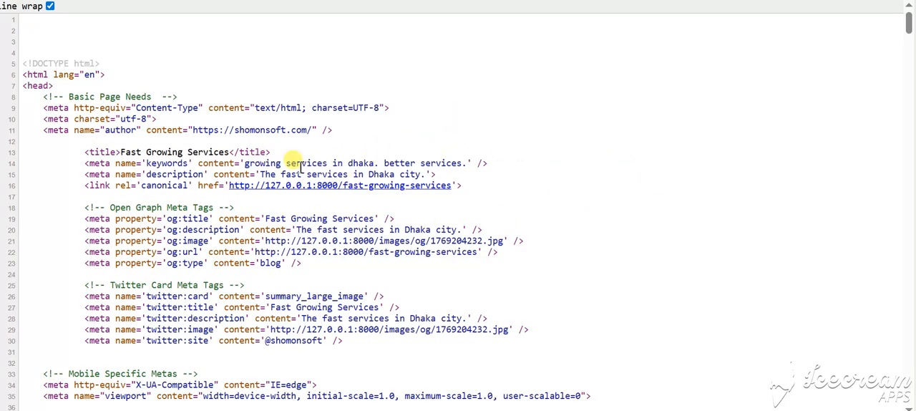
Step: Examine the article's keywords and description meta tags, its Open Graph block and its Twitter Card block in the source
double_click(156, 164)
click(347, 156)
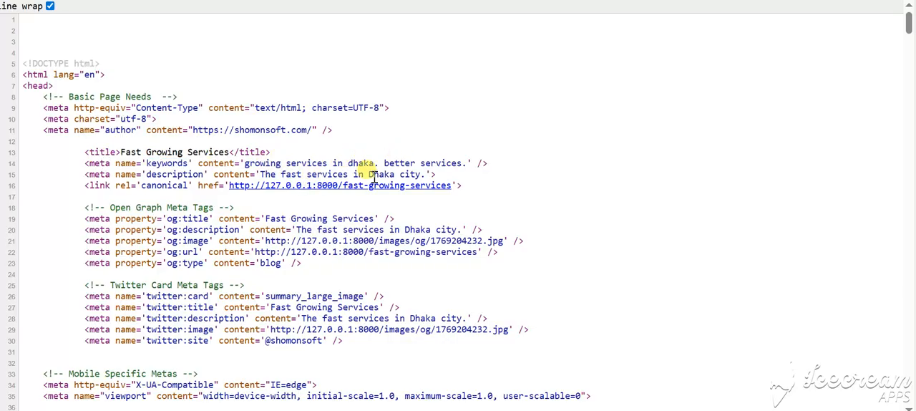
scroll(493, 231, down, 2)
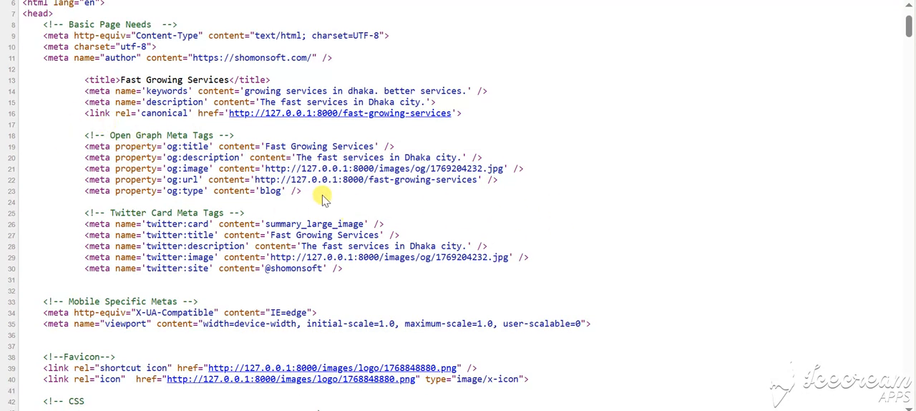
drag(303, 192, 29, 145)
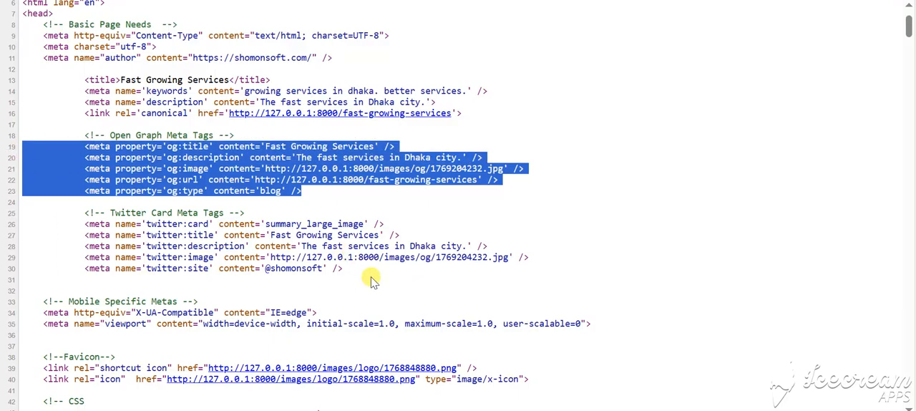
drag(371, 272, 9, 230)
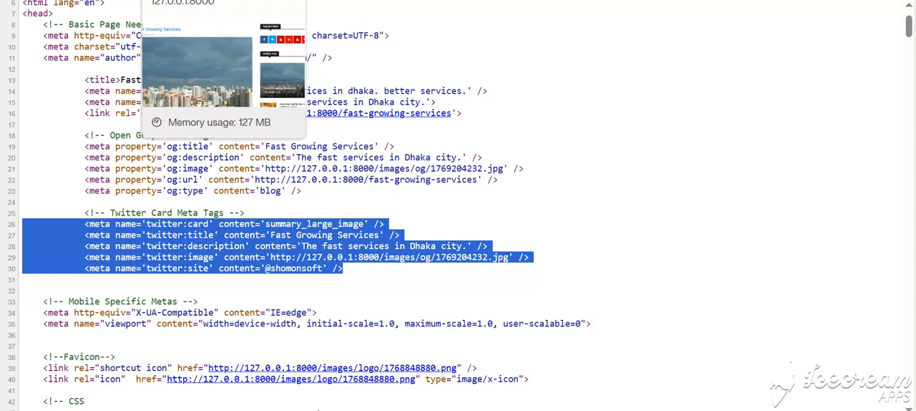
Step: Return to the published Fast Growing Services article and look through its header, banner picture and body text
click(223, 0)
scroll(312, 67, up, 3)
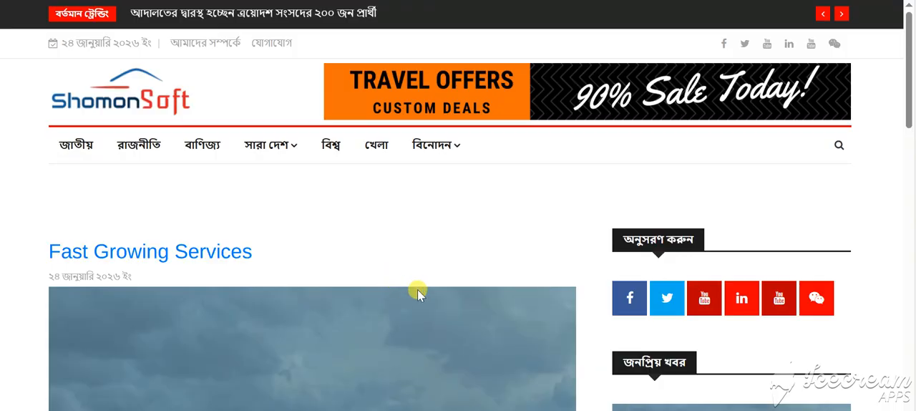
scroll(605, 296, down, 5)
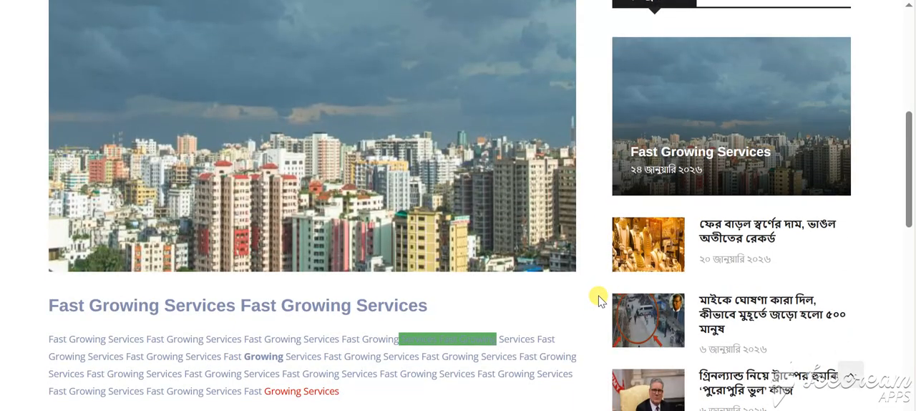
scroll(592, 303, down, 4)
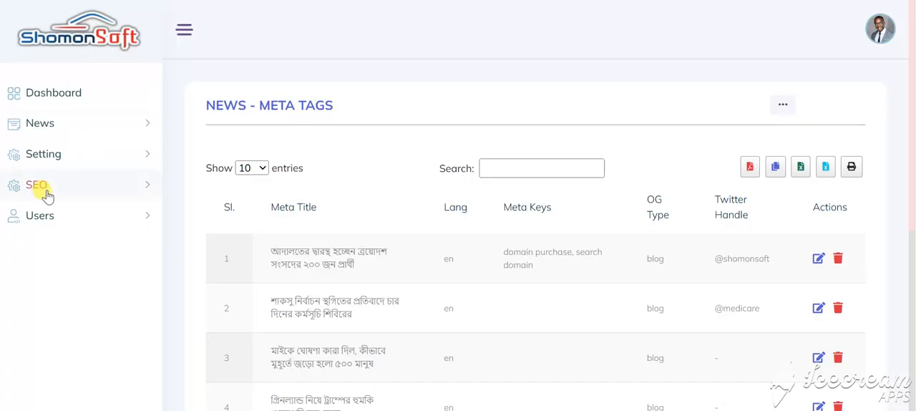
Step: Go back to the admin panel and expand the News section
click(51, 130)
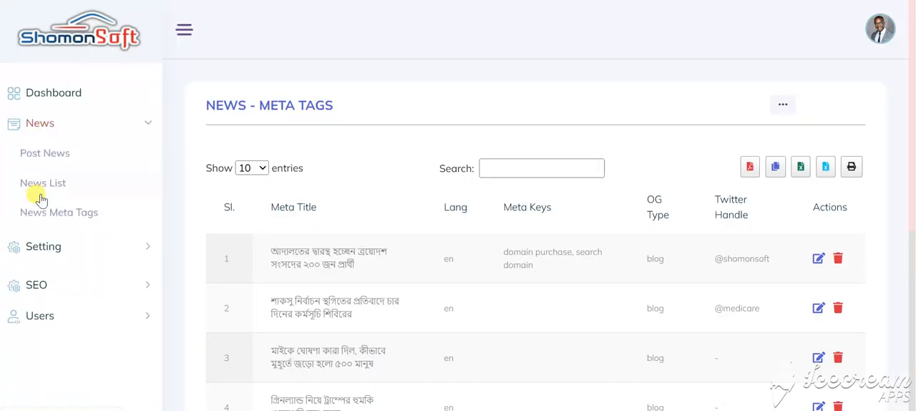